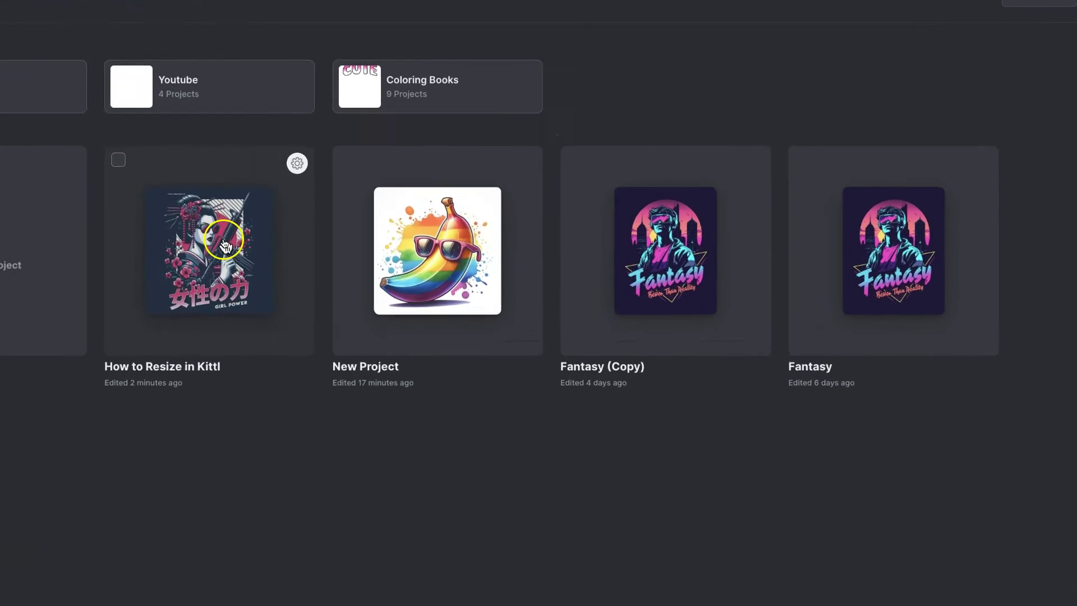
- Bulk-delete How to Resize in Kittl, New Project and Fantasy (Copy), confirming the deletion
{"action": "left_click", "coordinate": [84, 152]}
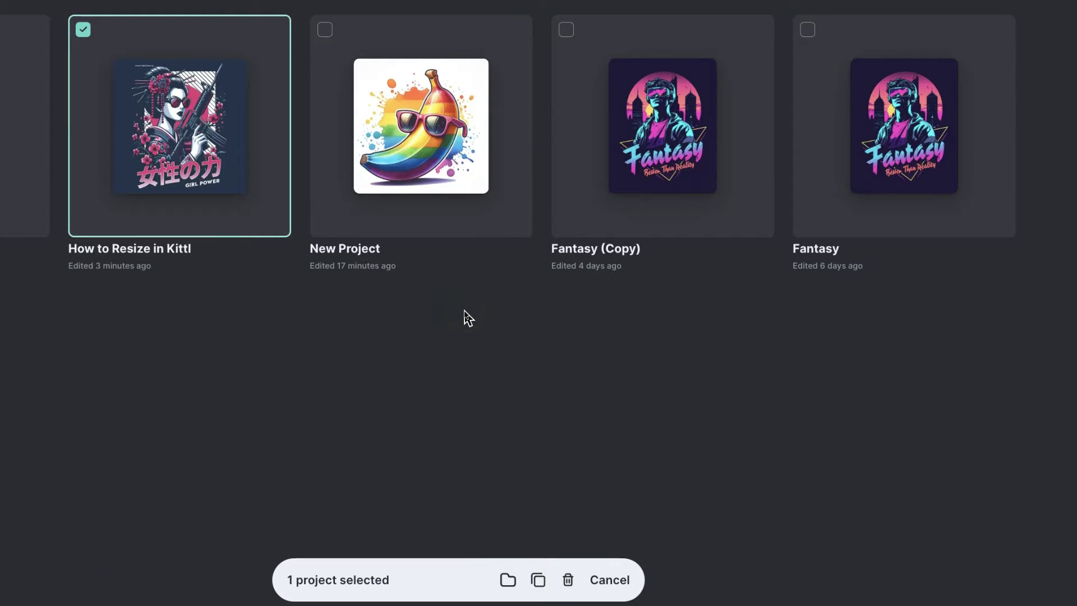
{"action": "left_click", "coordinate": [325, 30]}
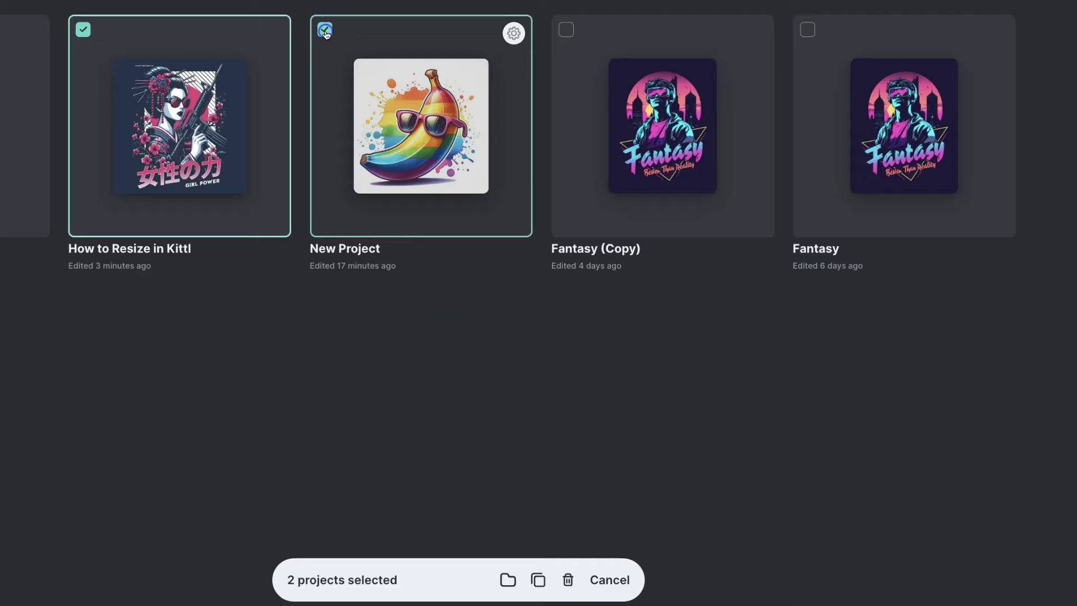
{"action": "left_click", "coordinate": [566, 32]}
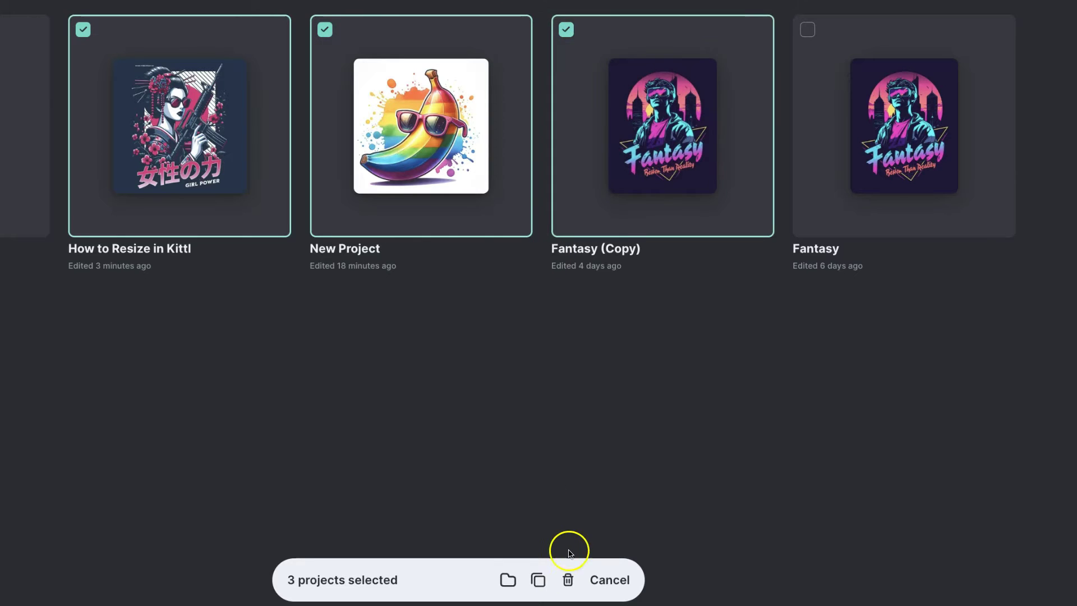
{"action": "left_click", "coordinate": [567, 580]}
{"action": "left_click", "coordinate": [509, 257]}
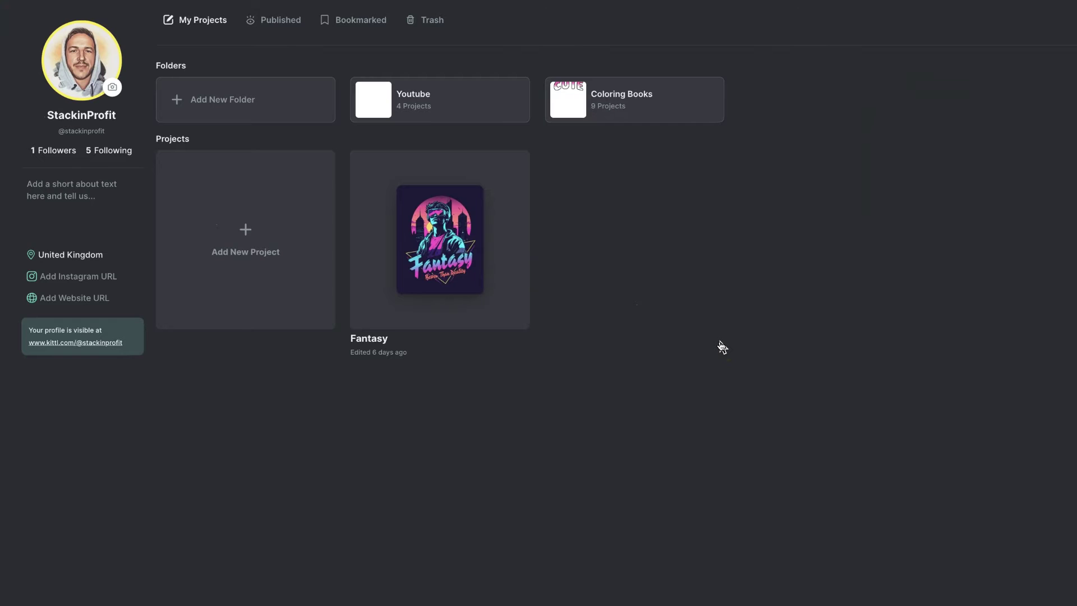
- Restore New Project and How to Resize in Kittl from Trash, then return to My Projects
{"action": "left_click", "coordinate": [432, 19]}
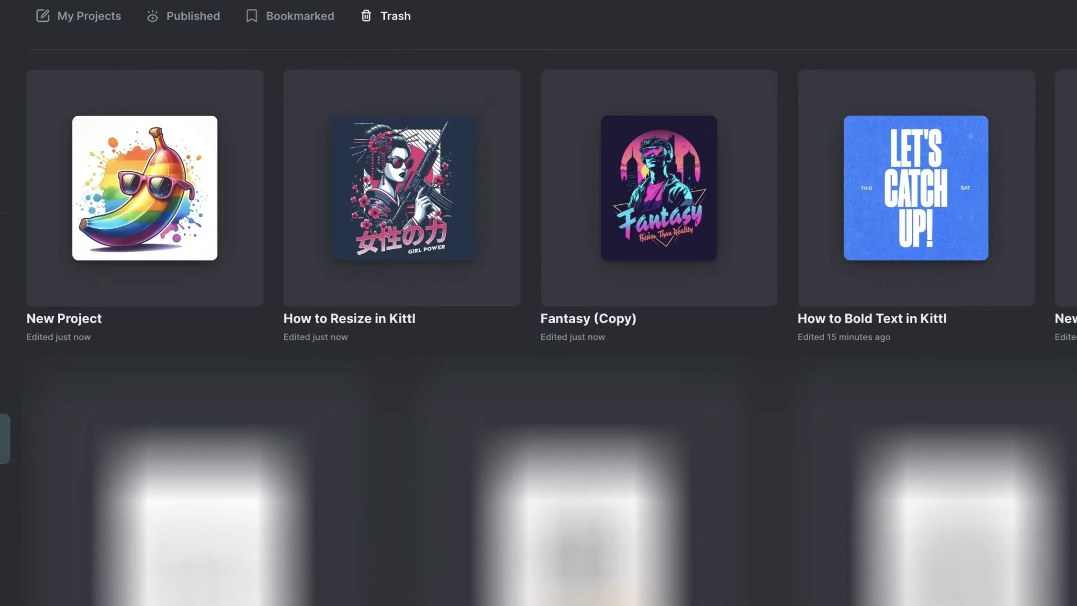
{"action": "mouse_move", "coordinate": [145, 188]}
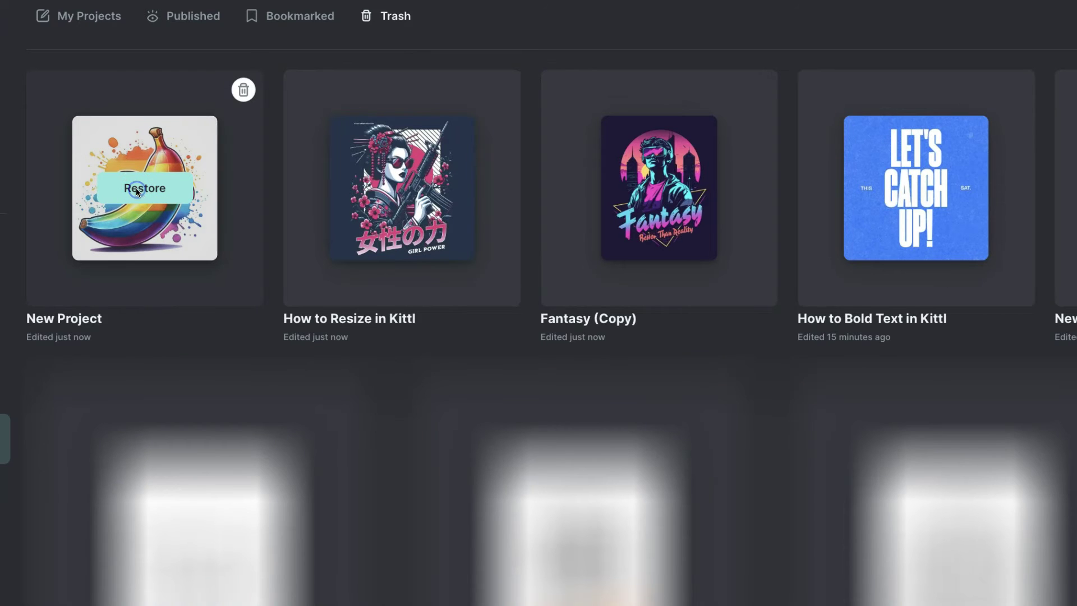
{"action": "left_click", "coordinate": [136, 186]}
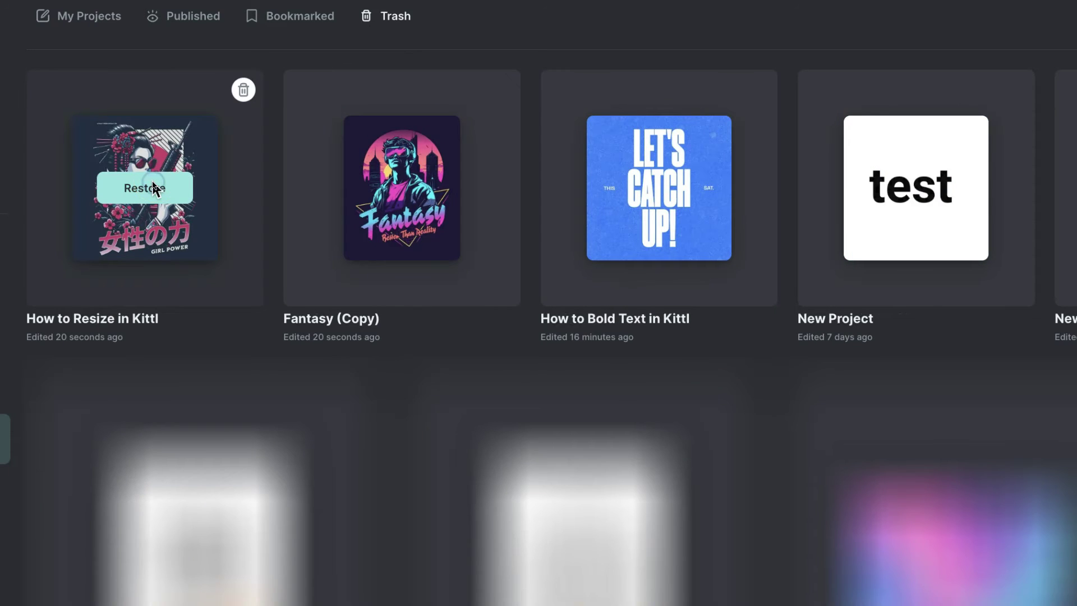
{"action": "left_click", "coordinate": [156, 189]}
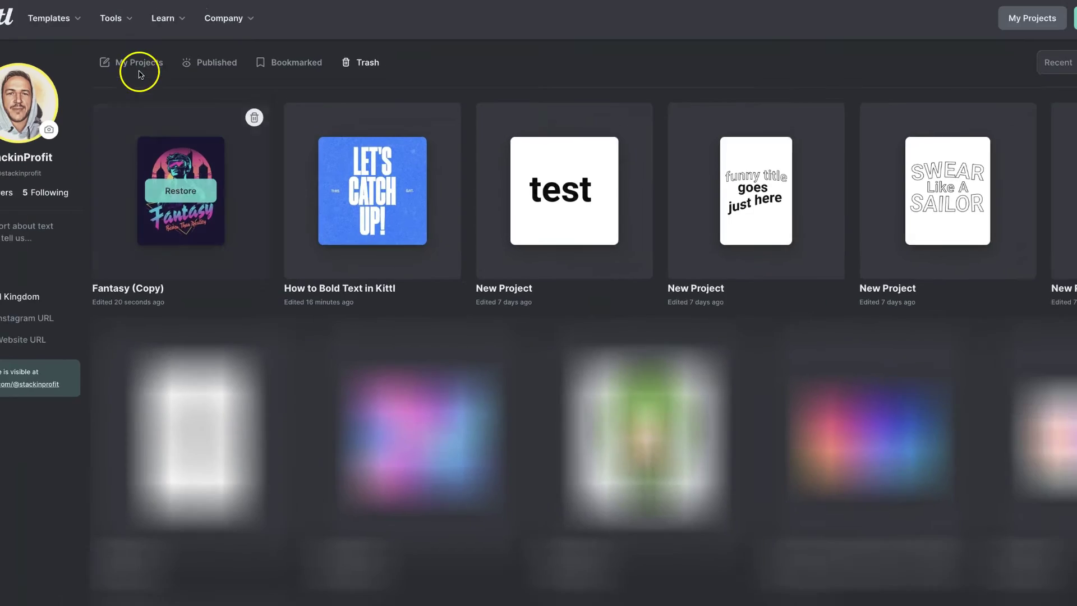
{"action": "left_click", "coordinate": [165, 86]}
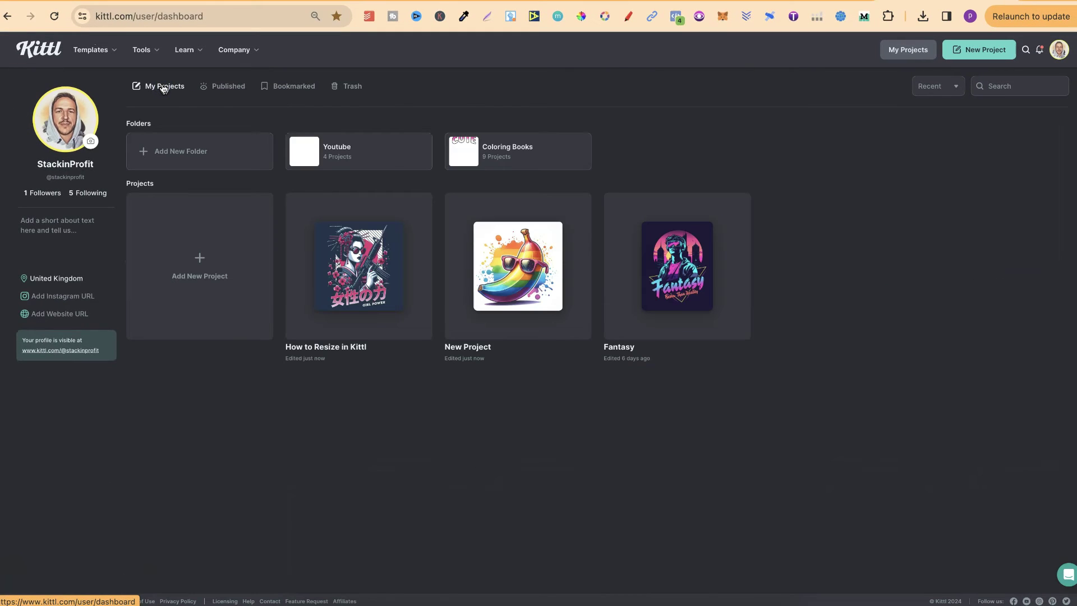